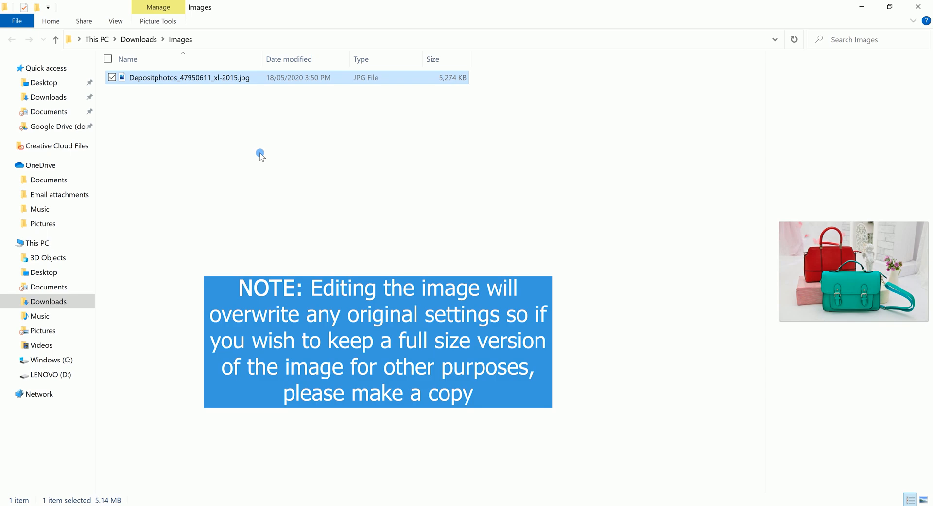
# Paste a duplicate of Depositphotos_47950611_xl-2015.jpg into the Images folder and open that copy in Paint
pyautogui.hotkey('ctrl', 'v')
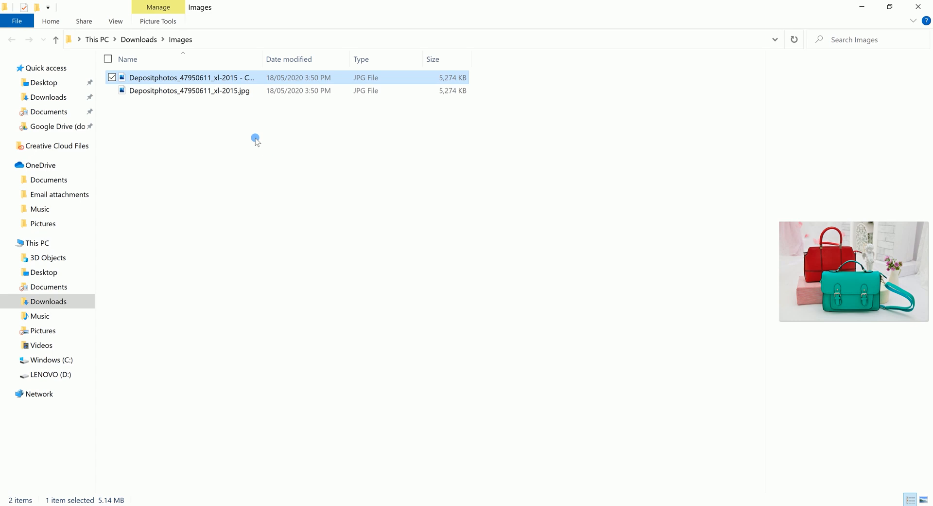
pyautogui.rightClick(213, 78)
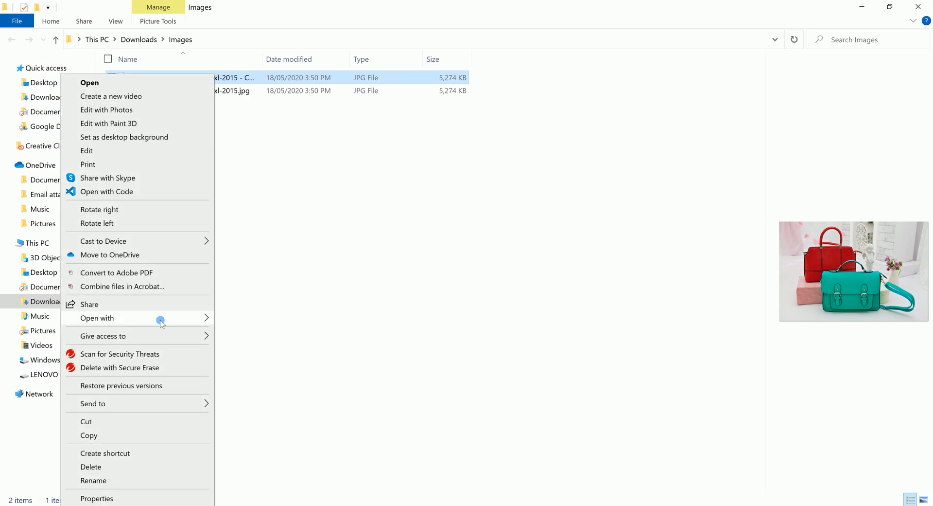
pyautogui.moveTo(160, 319)
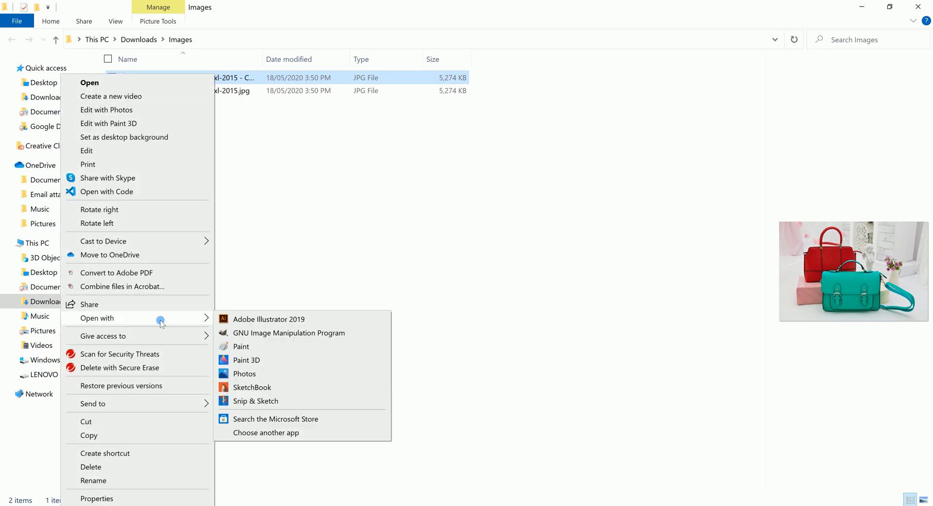
pyautogui.click(263, 350)
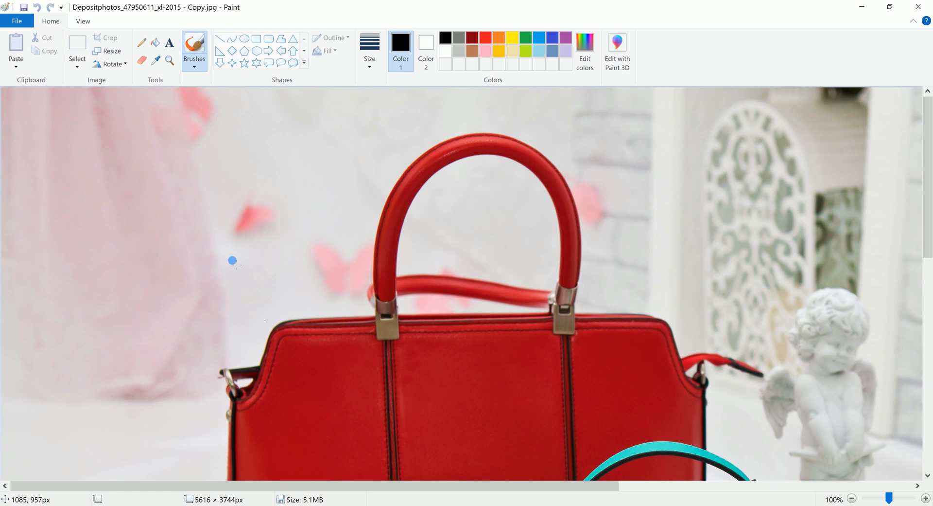
# Resize the image by pixels to a height of 700, keeping the aspect ratio
pyautogui.click(113, 51)
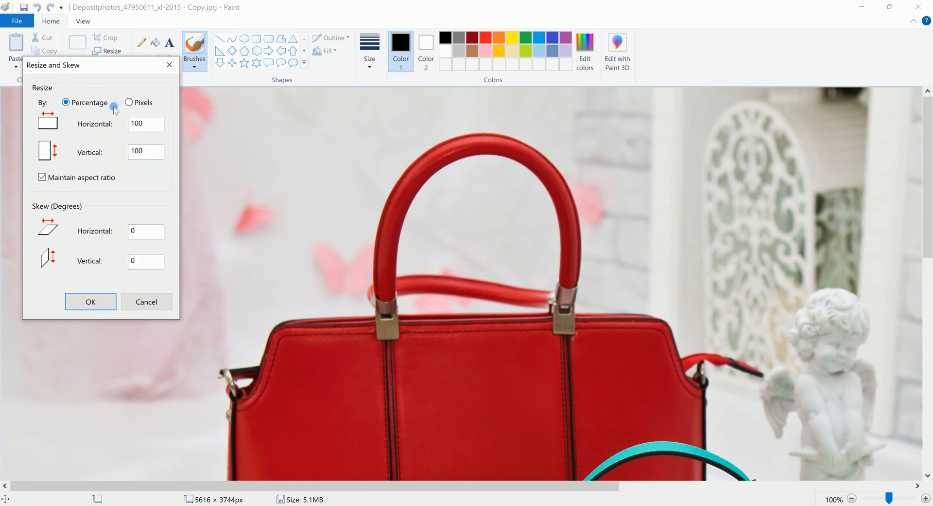
pyautogui.click(129, 103)
pyautogui.click(155, 129)
pyautogui.moveTo(156, 129); pyautogui.dragTo(127, 128)
pyautogui.write('1800')
pyautogui.moveTo(156, 152); pyautogui.dragTo(119, 154)
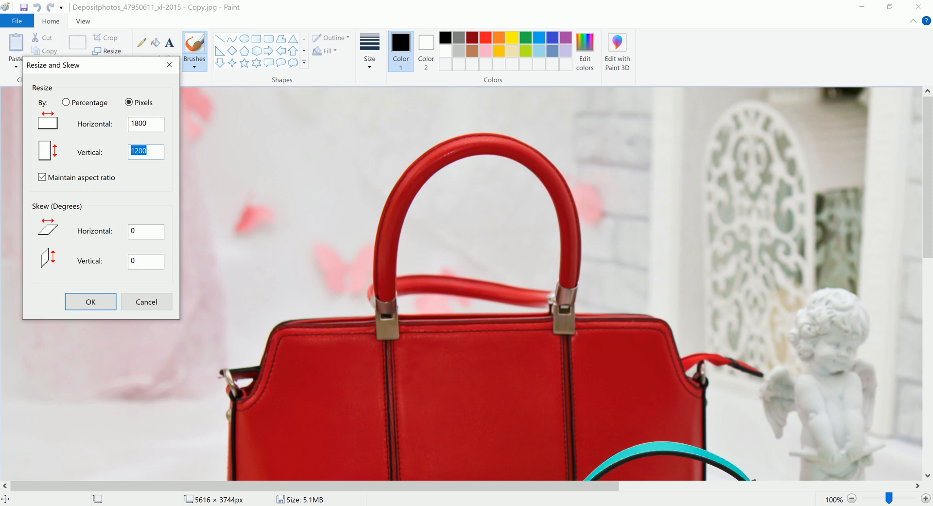
pyautogui.write('700')
pyautogui.click(93, 302)
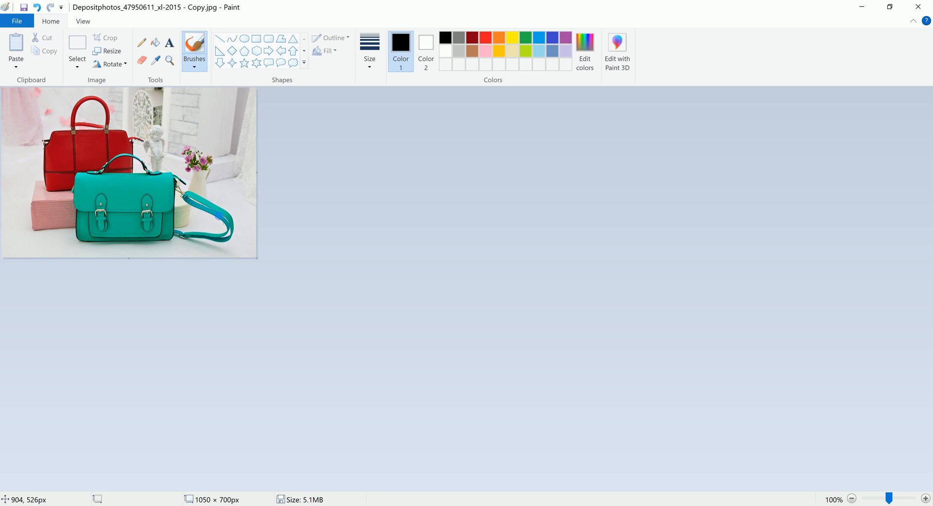
# Crop the image to a 700 × 700 px square around the two handbags
pyautogui.click(76, 46)
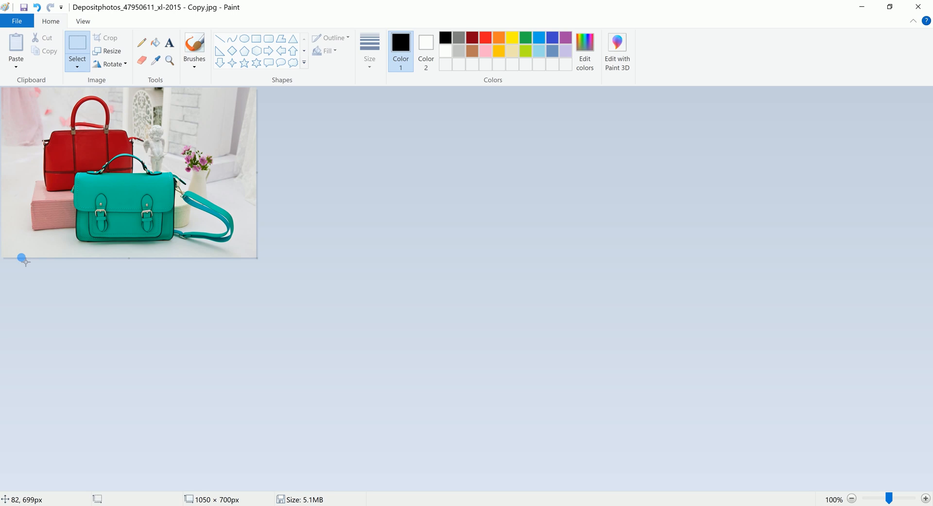
pyautogui.moveTo(22, 258); pyautogui.dragTo(195, 88)
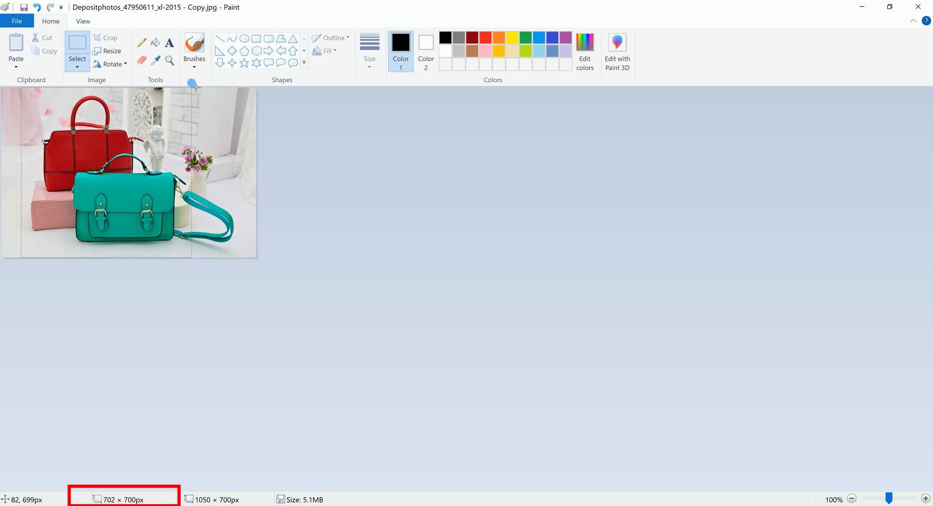
pyautogui.moveTo(195, 87); pyautogui.dragTo(195, 87)
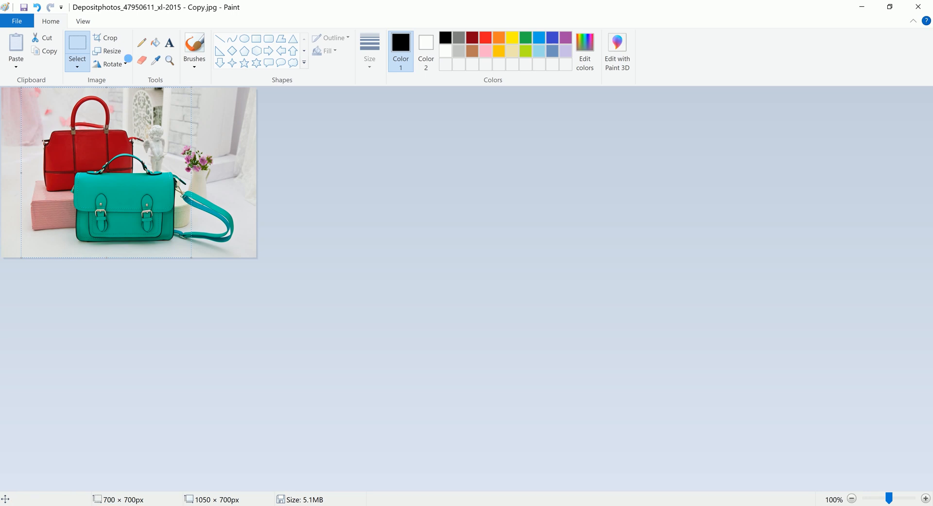
pyautogui.click(105, 41)
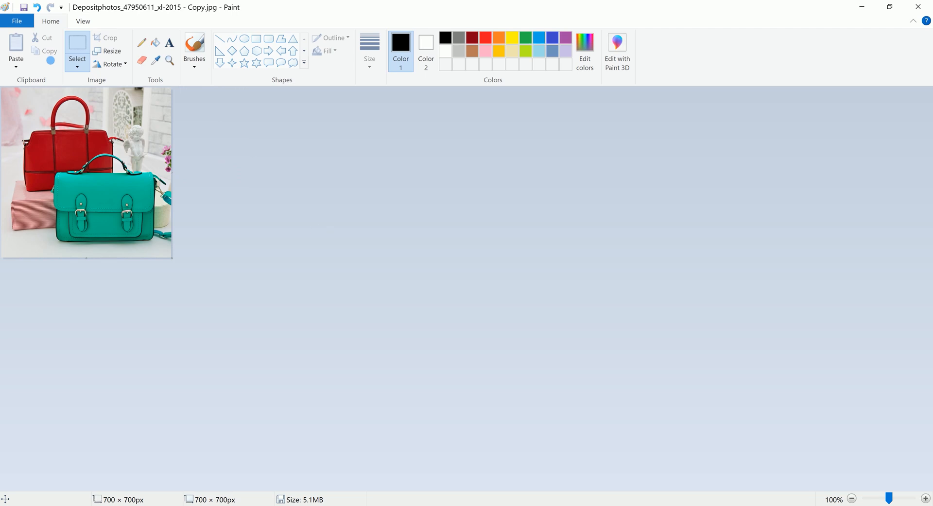
# Save and close the cropped copy, and compare its file size with the original's in the Images folder
pyautogui.click(24, 8)
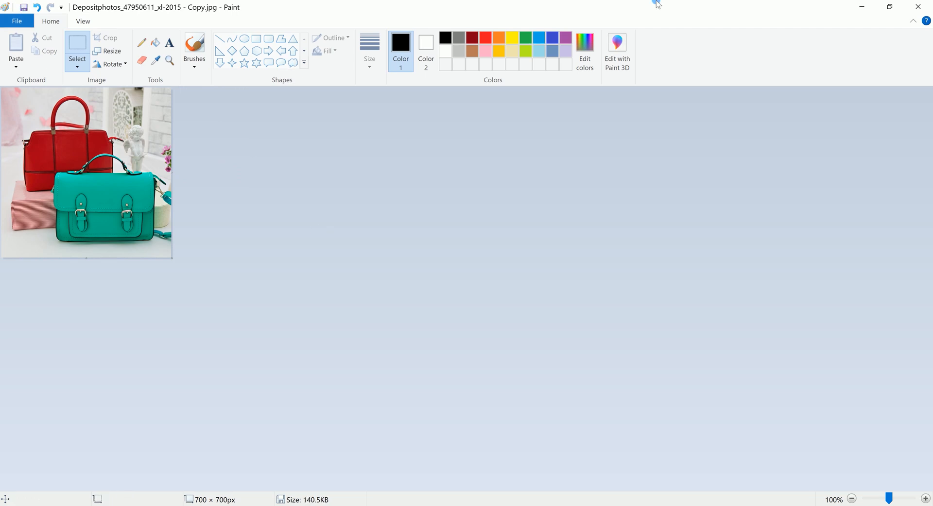
pyautogui.click(920, 7)
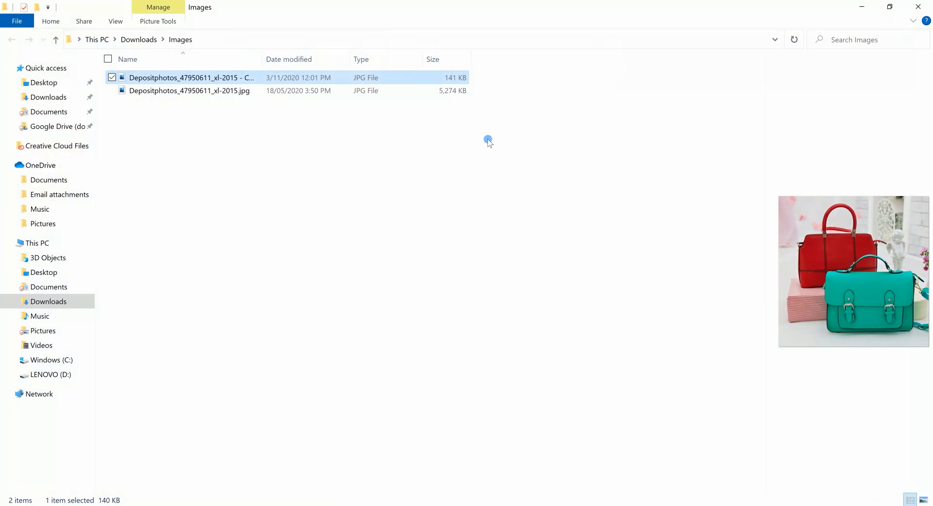
pyautogui.click(216, 92)
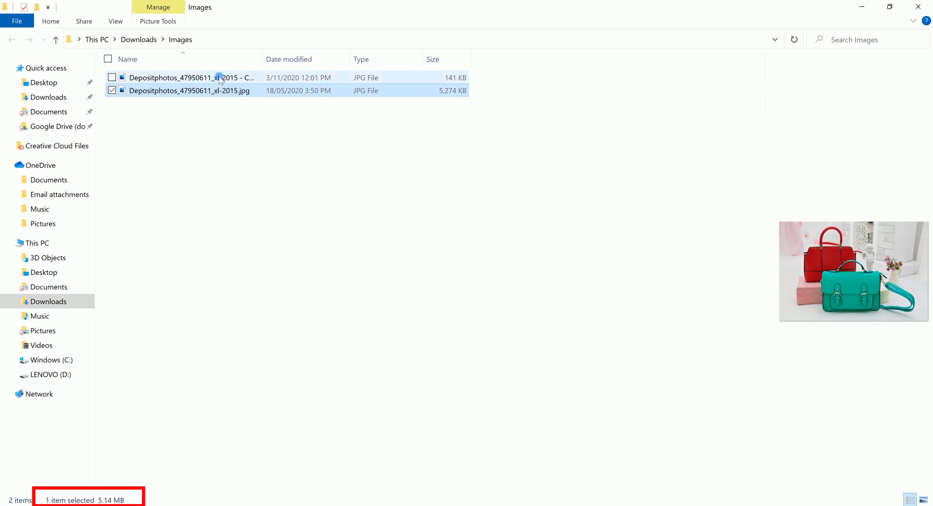
pyautogui.click(219, 78)
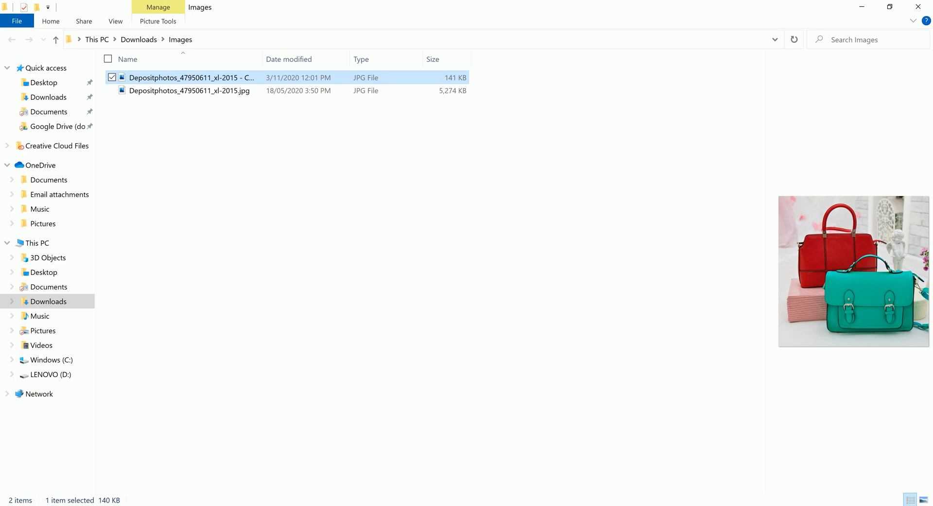
# Switch to the empty Chrome window and open tinypng.com
pyautogui.moveTo(122, 505)
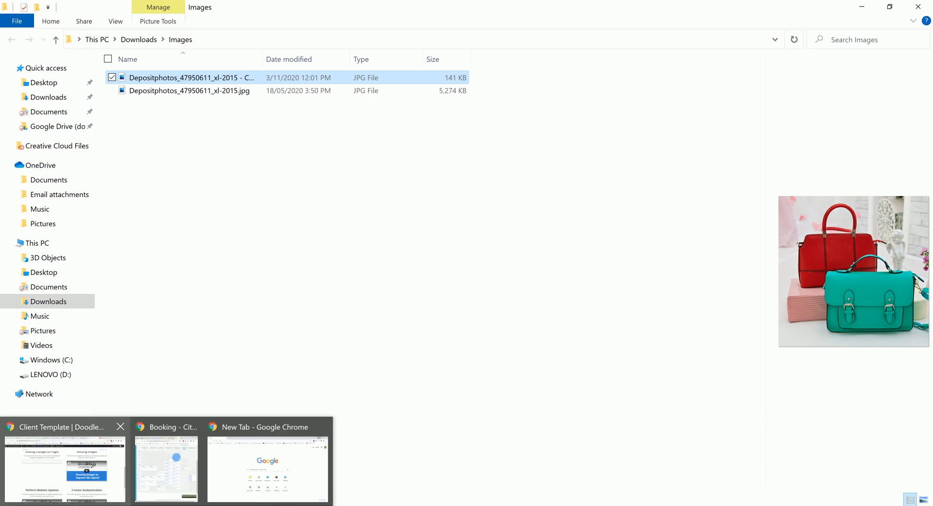
pyautogui.click(259, 430)
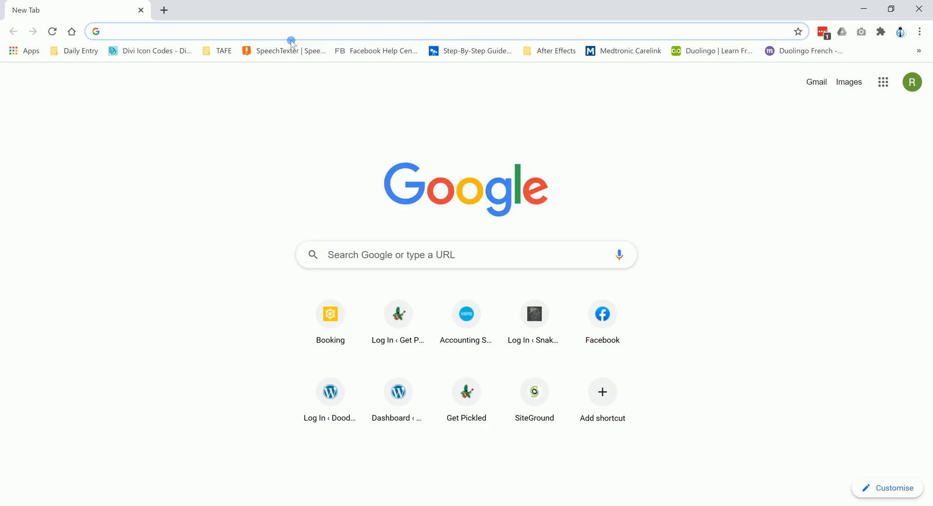
pyautogui.click(288, 33)
pyautogui.write('tinypn')
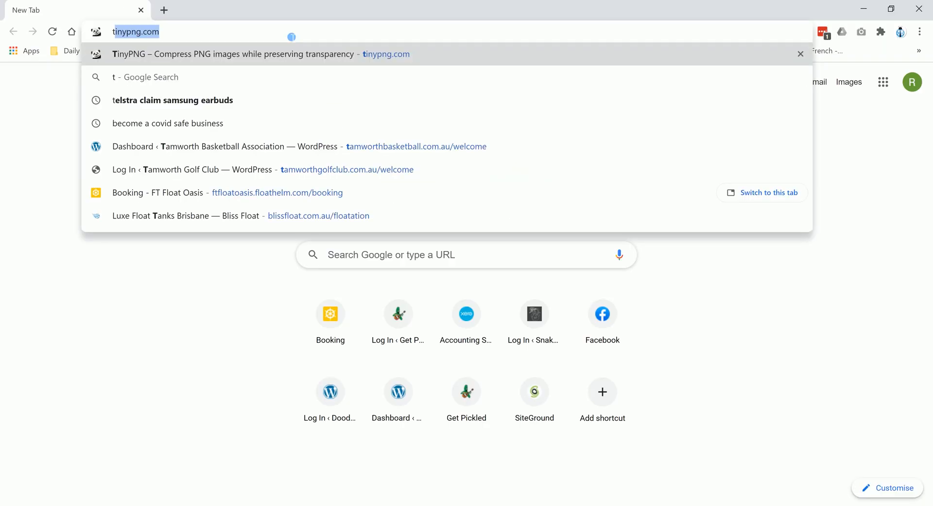
pyautogui.write('g.com')
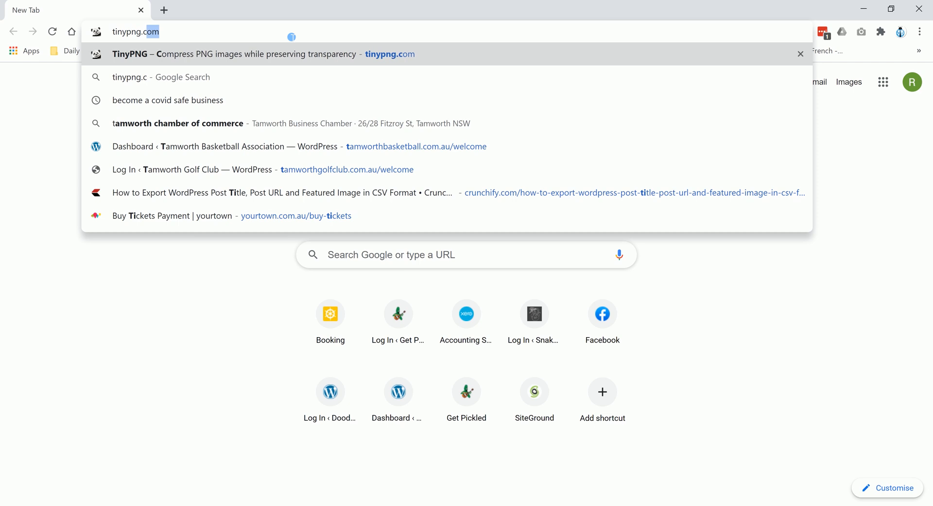
pyautogui.press('Return')
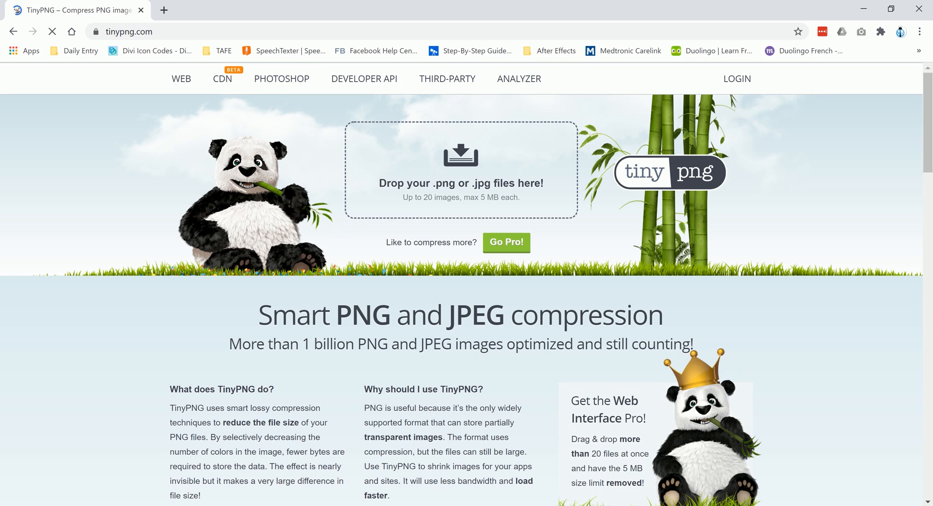
# Place the Images folder window beside the TinyPNG page and upload the cropped copy for compression
pyautogui.click(218, 505)
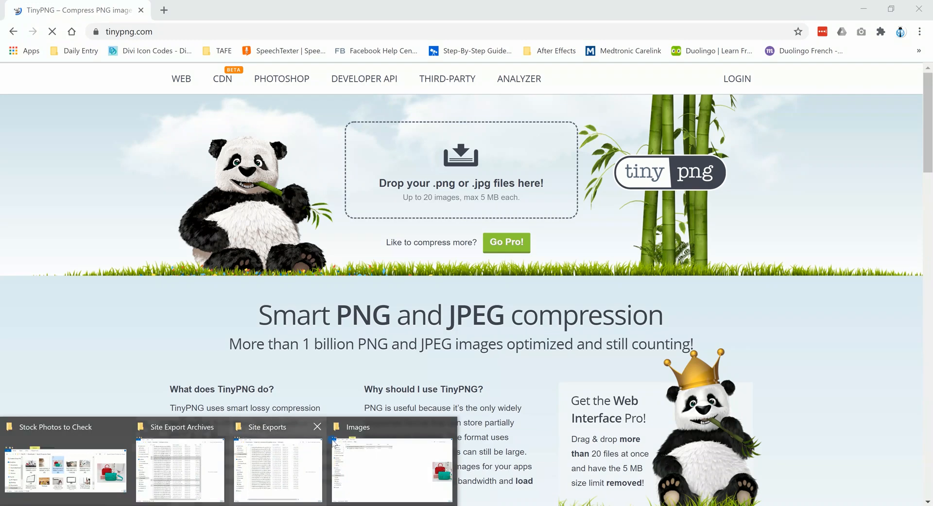
pyautogui.click(369, 430)
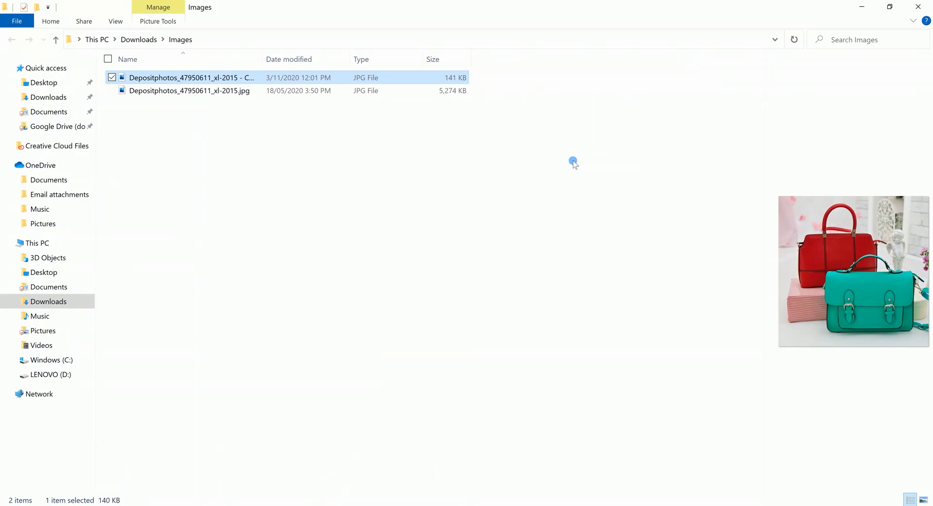
pyautogui.click(892, 8)
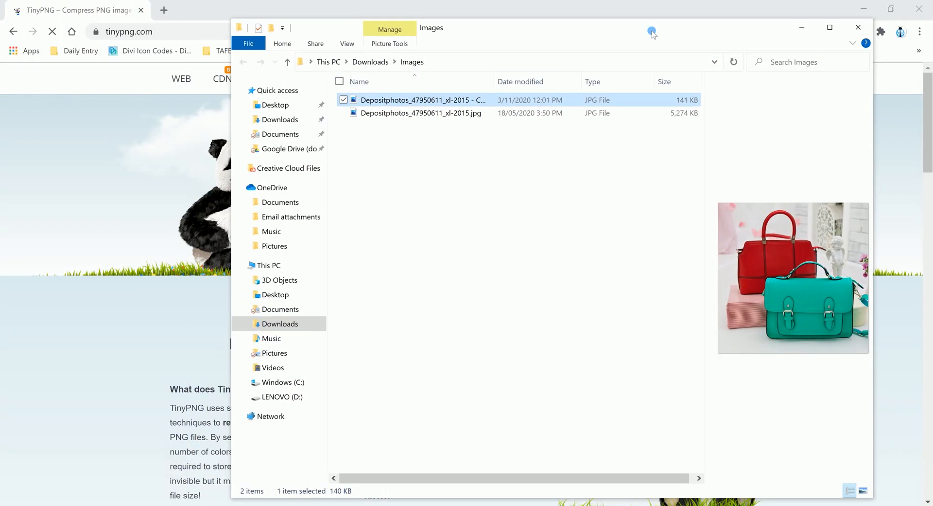
pyautogui.moveTo(650, 30); pyautogui.dragTo(809, 32)
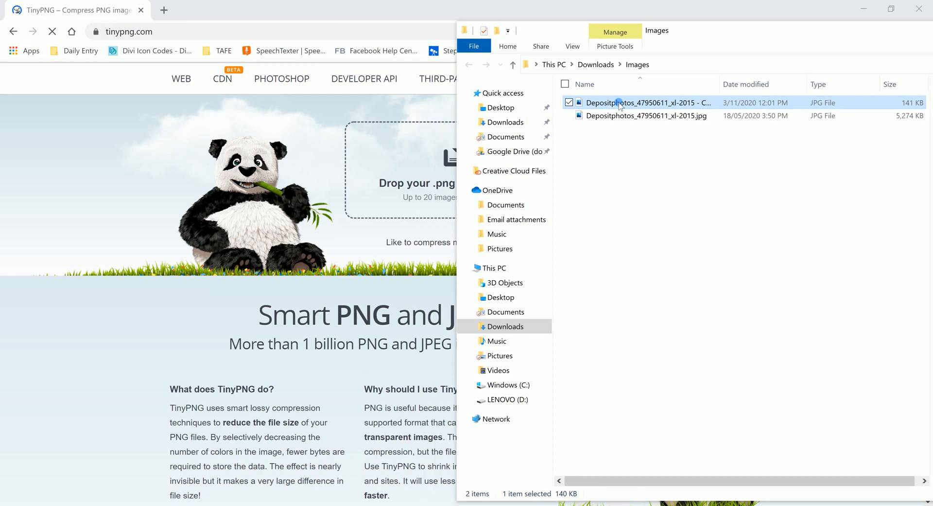
pyautogui.moveTo(620, 103); pyautogui.dragTo(499, 123)
pyautogui.moveTo(439, 155); pyautogui.dragTo(407, 184)
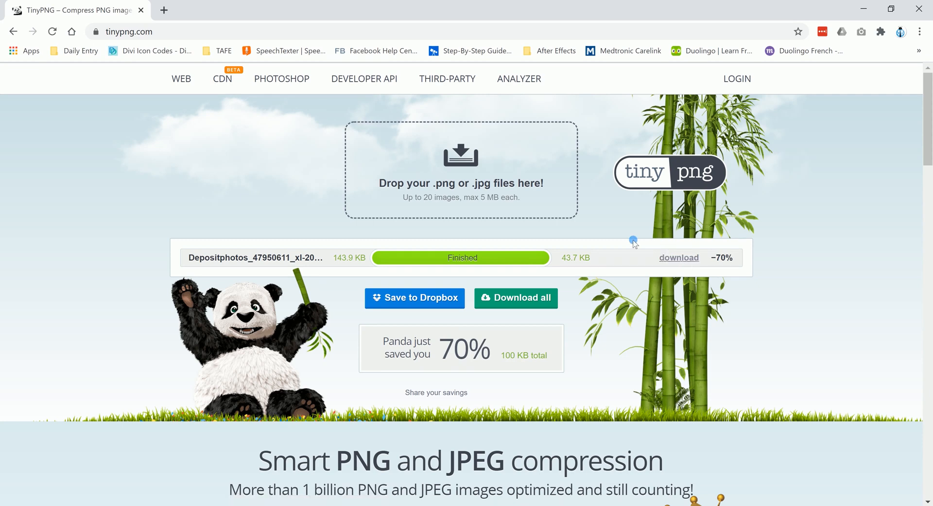
# Download the compressed image and select it in the refreshed Downloads folder
pyautogui.click(685, 262)
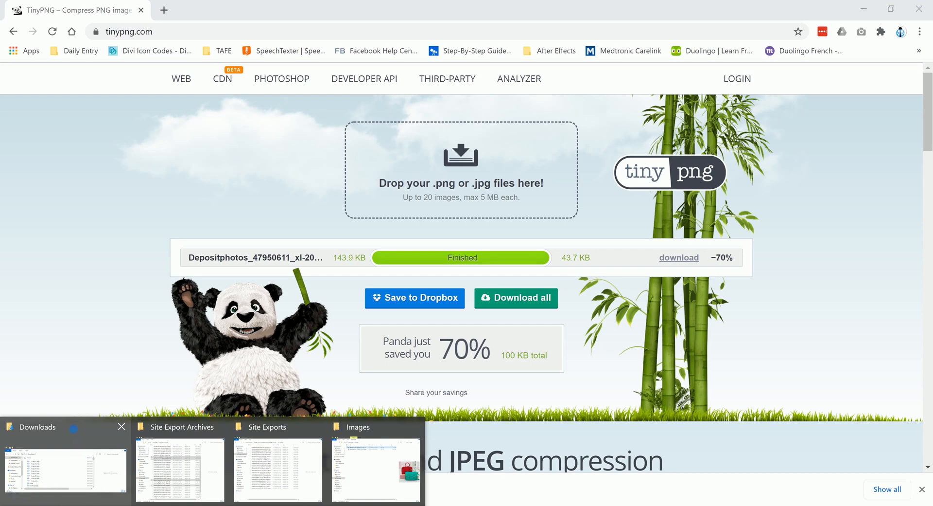
pyautogui.click(75, 465)
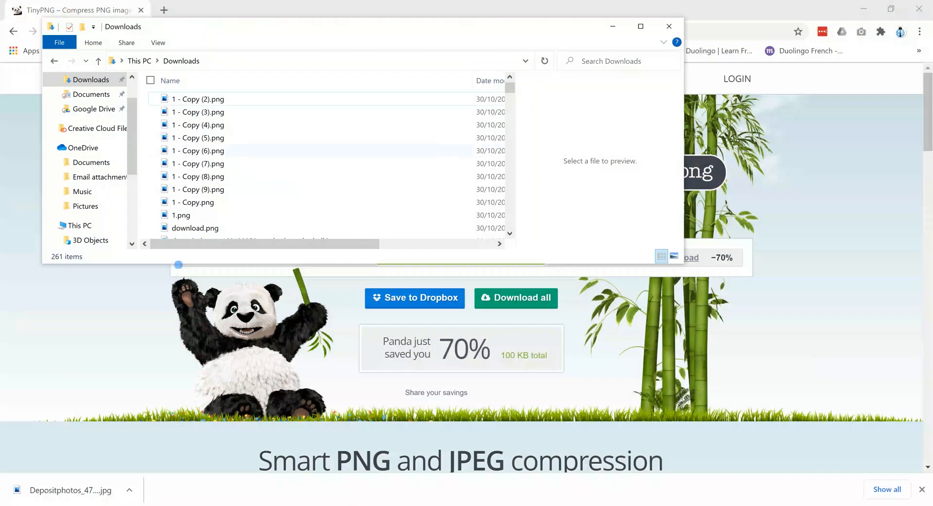
pyautogui.click(544, 61)
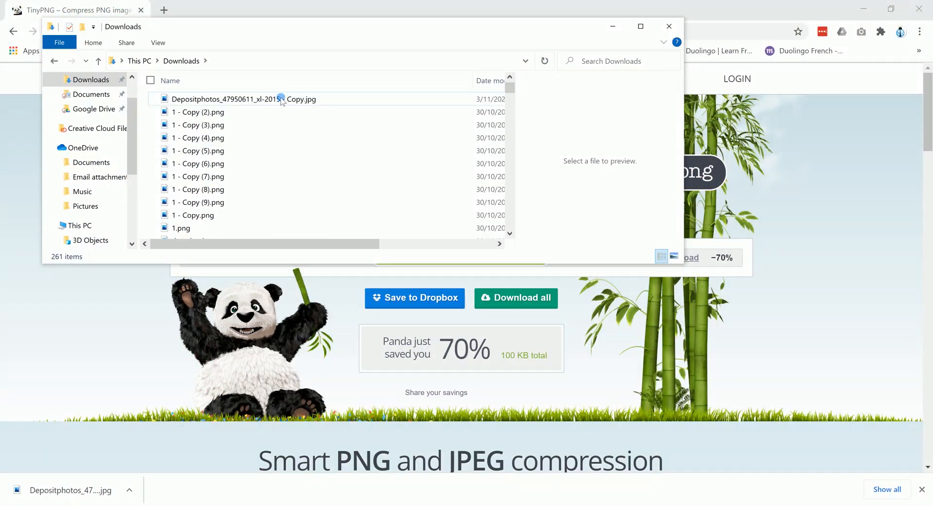
pyautogui.click(275, 99)
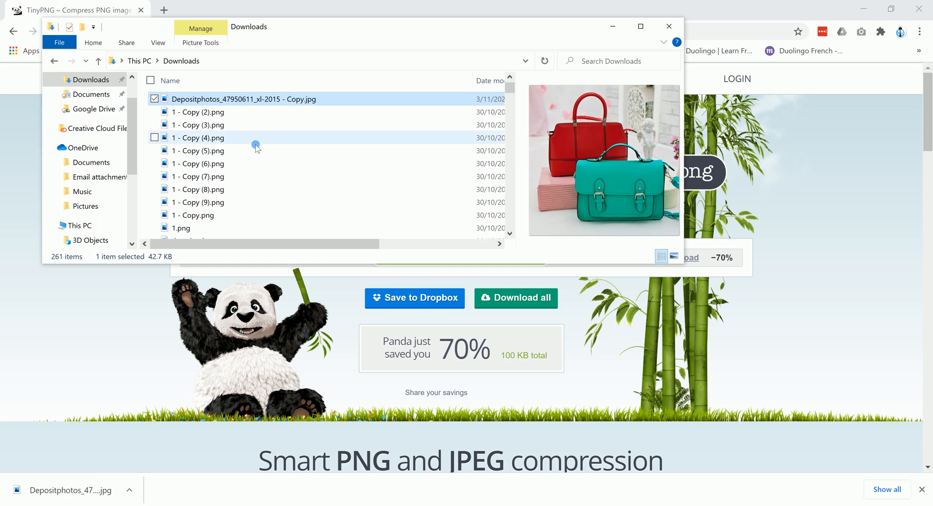
# Rename the compressed image in Downloads as "Designer handbags", keeping the .jpg extension
pyautogui.click(228, 100)
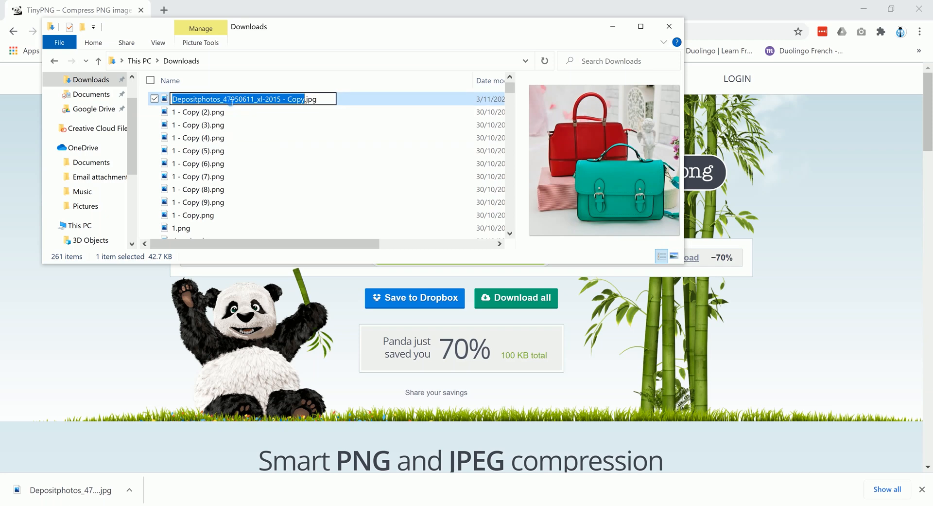
pyautogui.write('Designer')
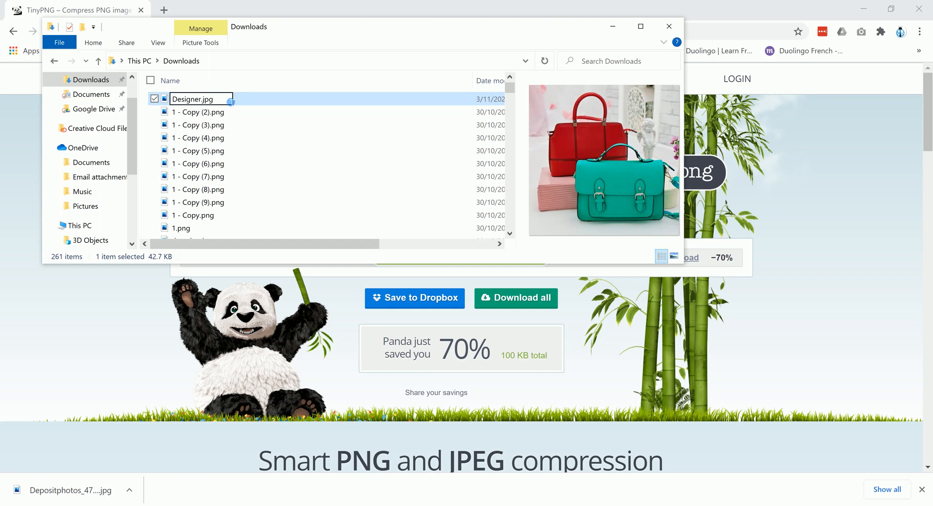
pyautogui.write(' handb')
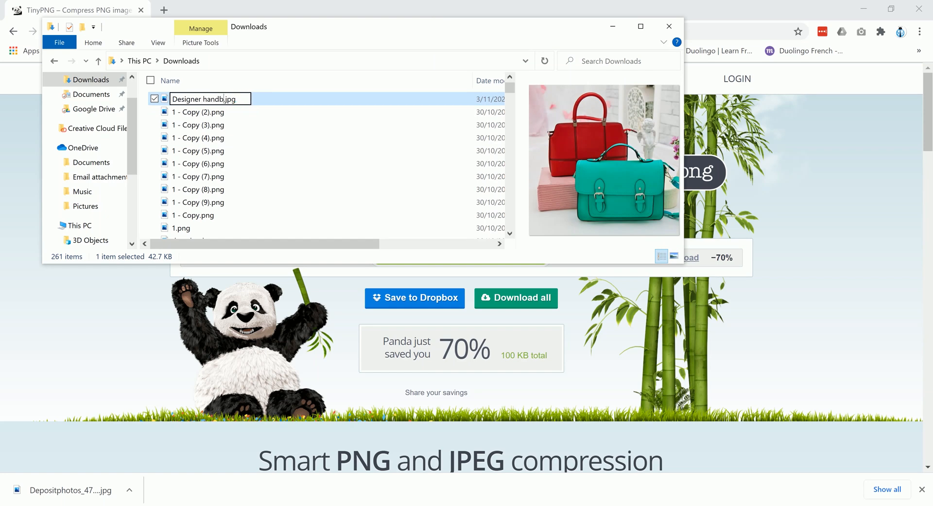
pyautogui.write('ags')
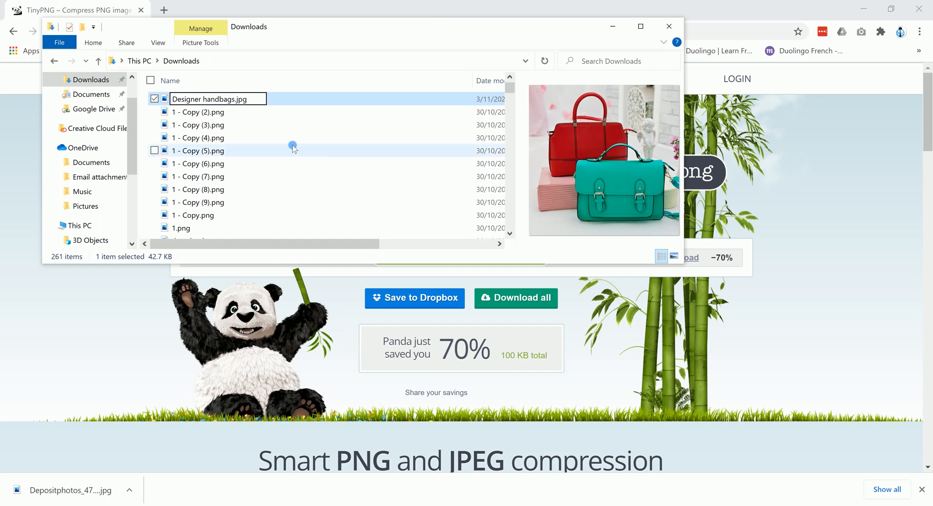
pyautogui.press('Return')
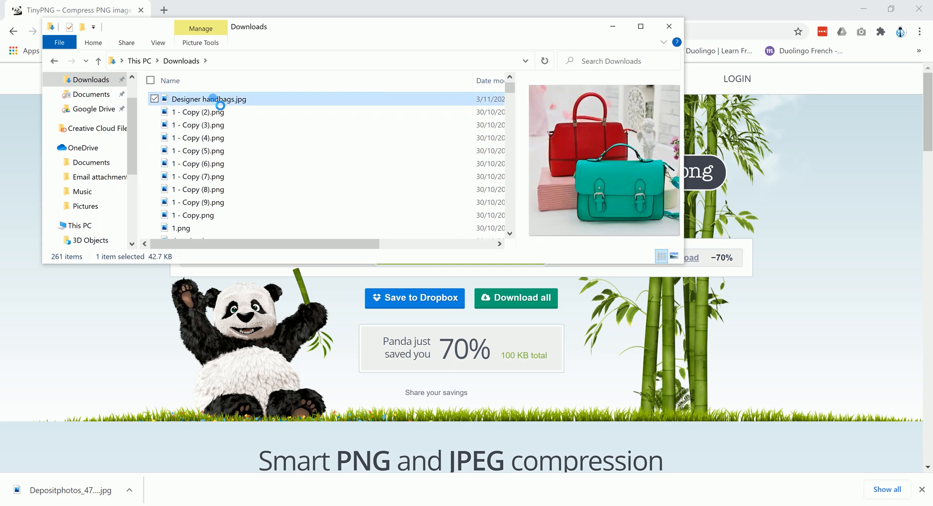
# Move "Designer handbags.jpg" from the Downloads folder into the Images folder
pyautogui.rightClick(212, 98)
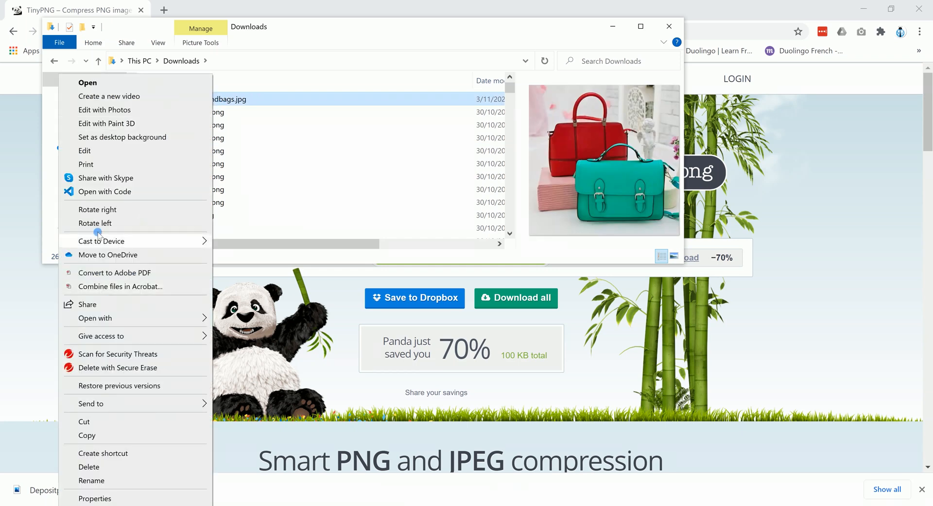
pyautogui.click(98, 421)
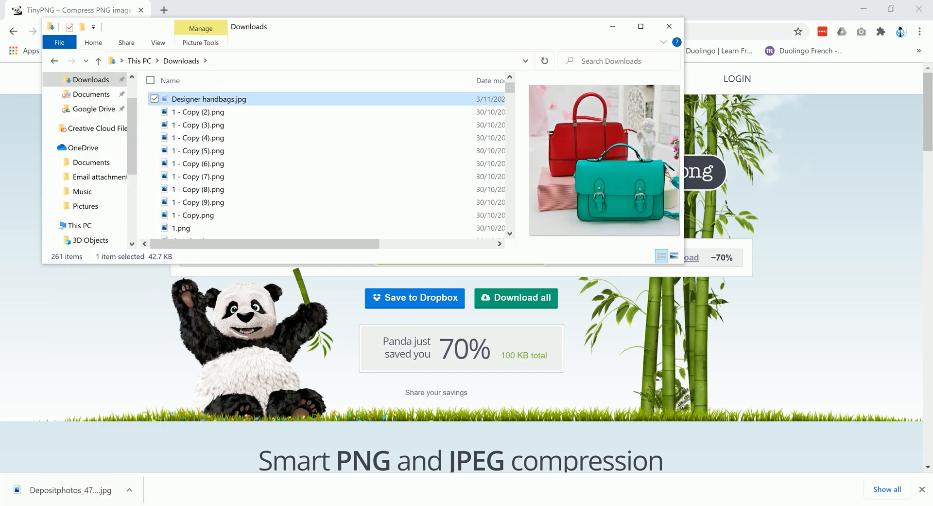
pyautogui.moveTo(214, 505)
pyautogui.click(366, 429)
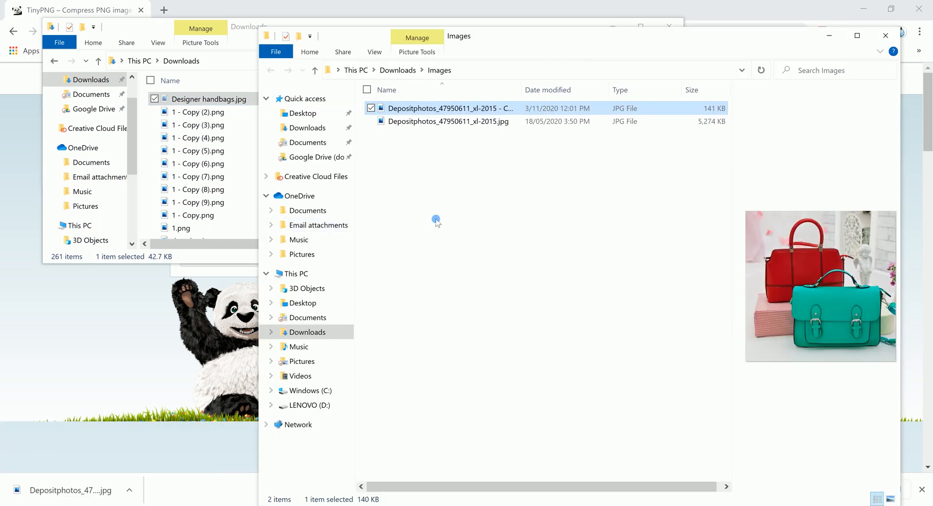
pyautogui.rightClick(435, 219)
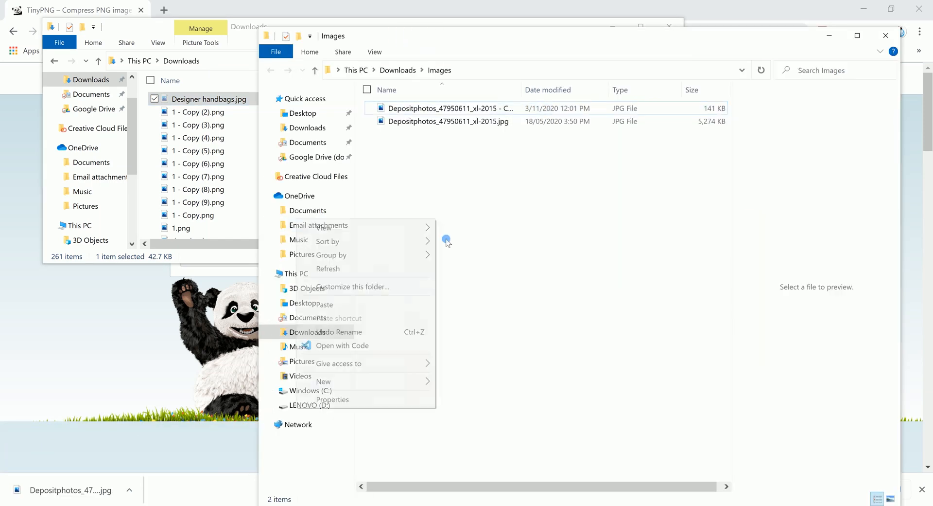
pyautogui.click(363, 305)
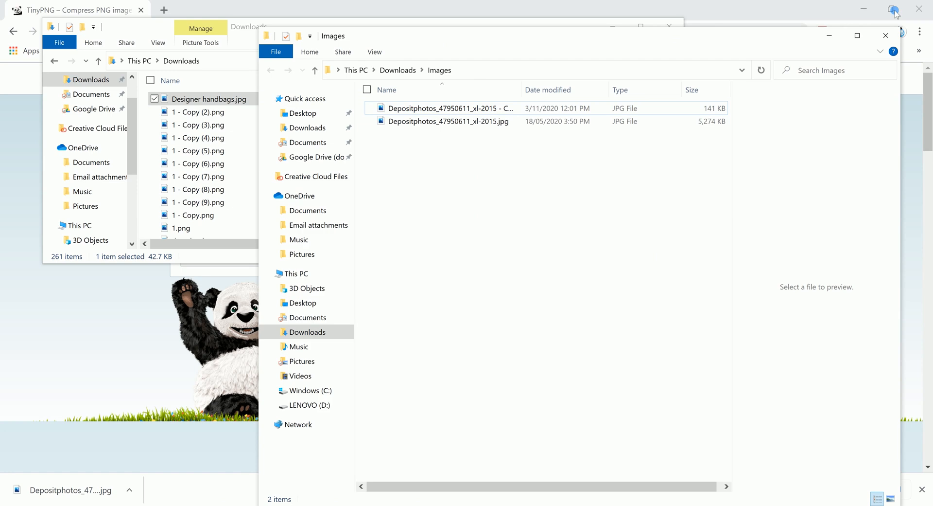
# Maximize the Images folder window and compare the original photo, the cropped copy and "Designer handbags.jpg" by preview and file size
pyautogui.doubleClick(559, 35)
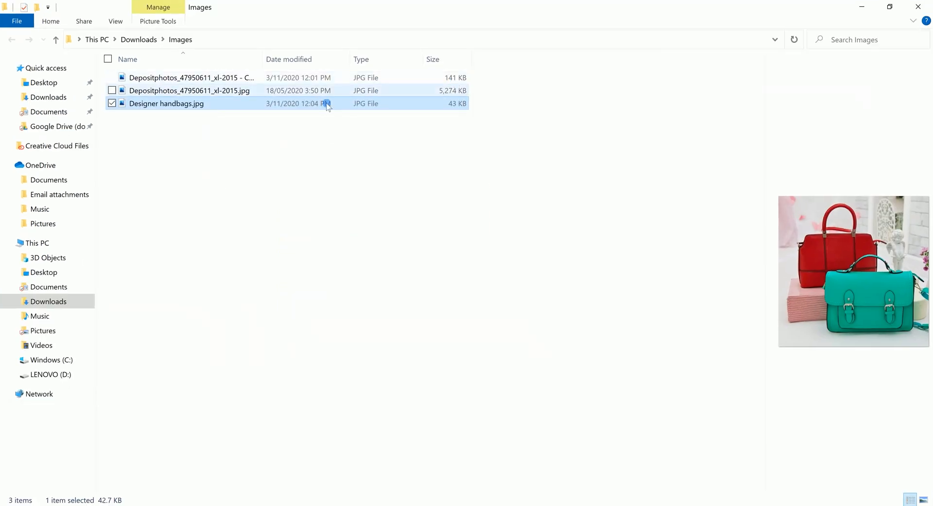
pyautogui.click(184, 92)
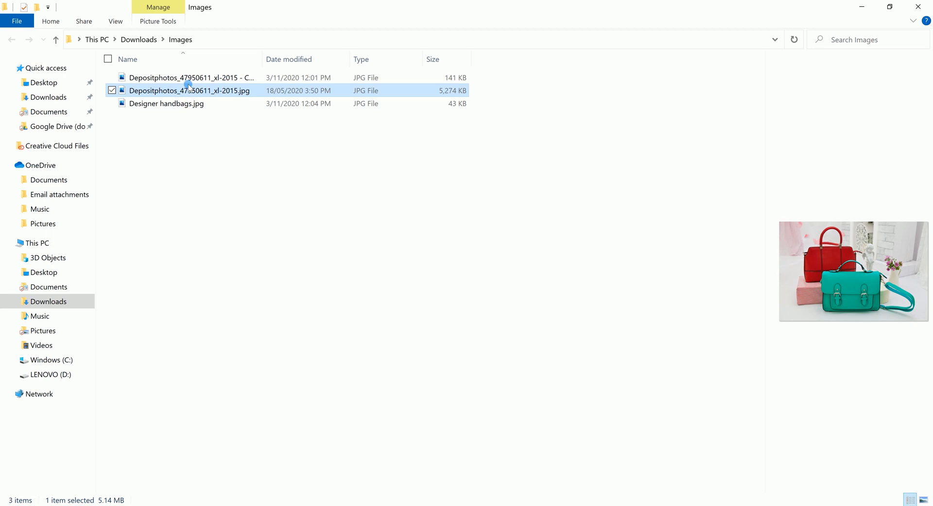
pyautogui.click(194, 79)
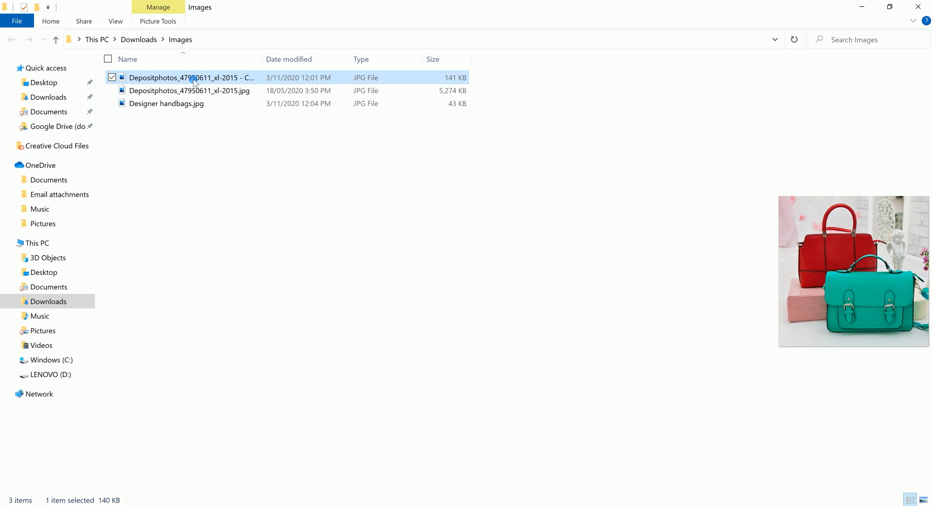
pyautogui.click(187, 104)
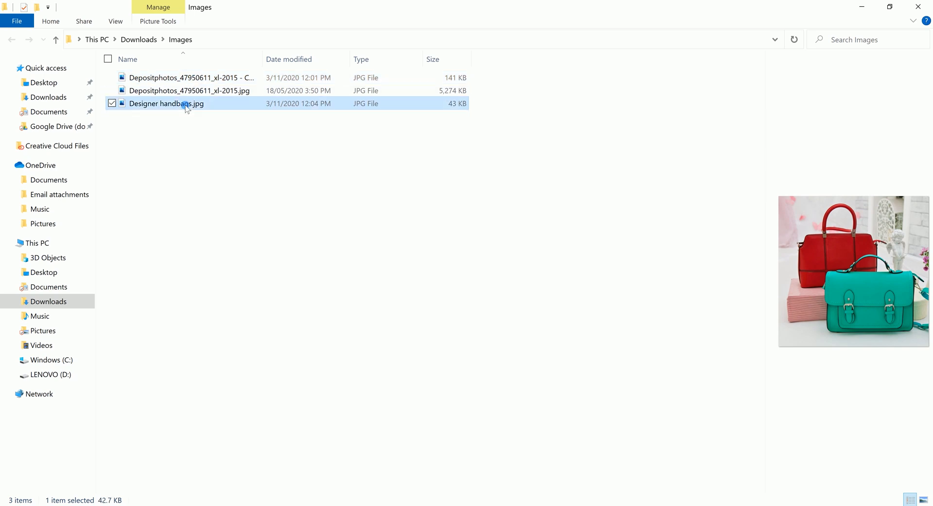